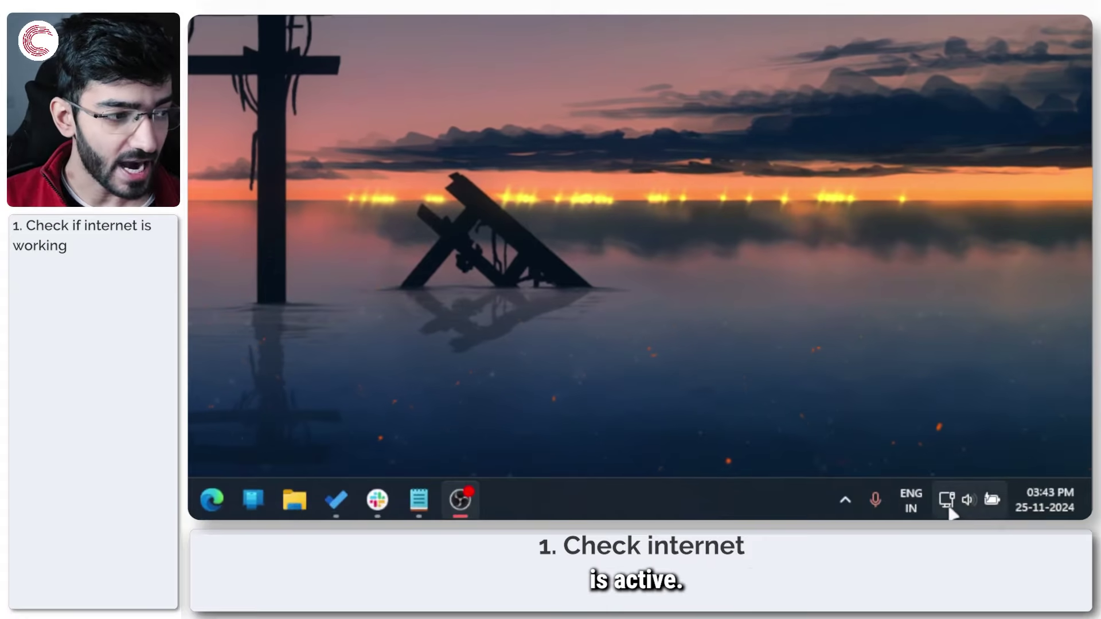
- Check the Wi-Fi connection, then search Settings for 'spotlight' and open the lock screen background page
left_click(947, 505)
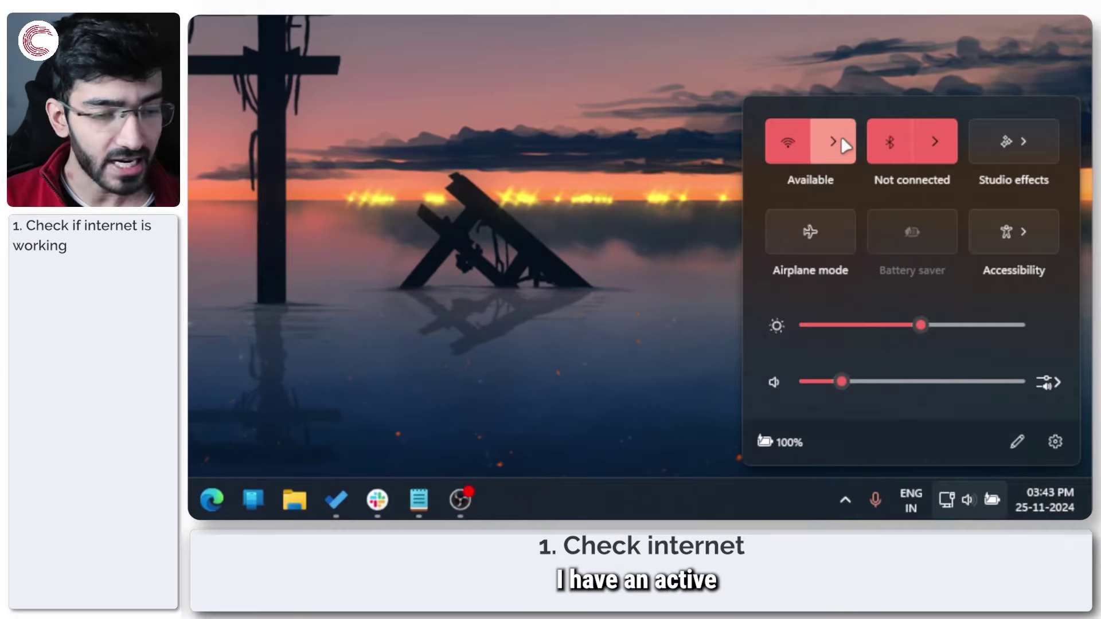
left_click(542, 99)
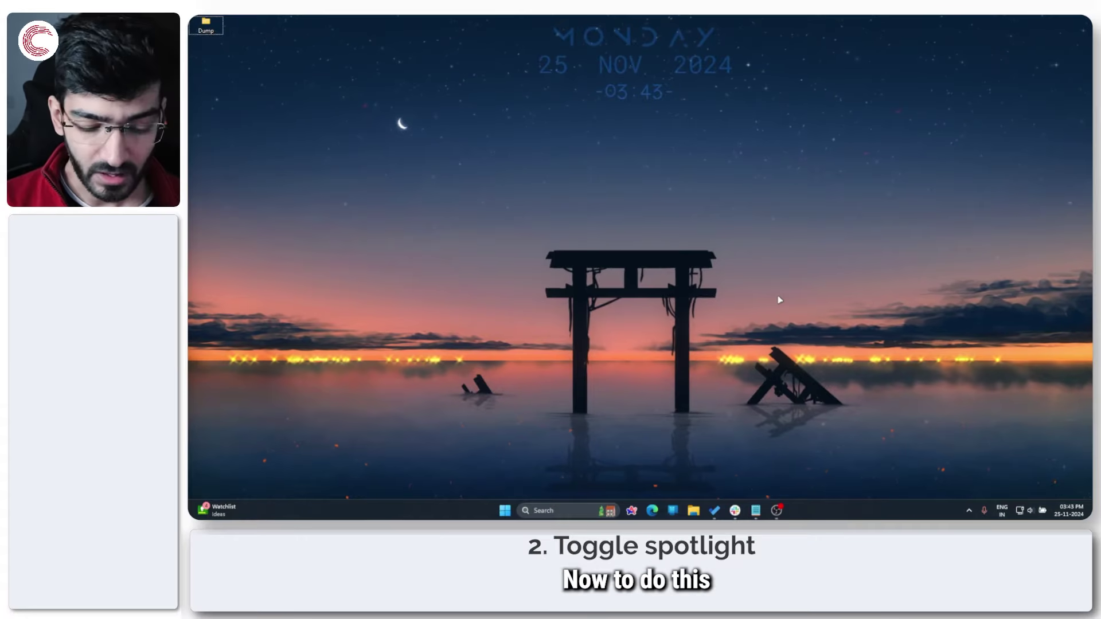
key("super+i")
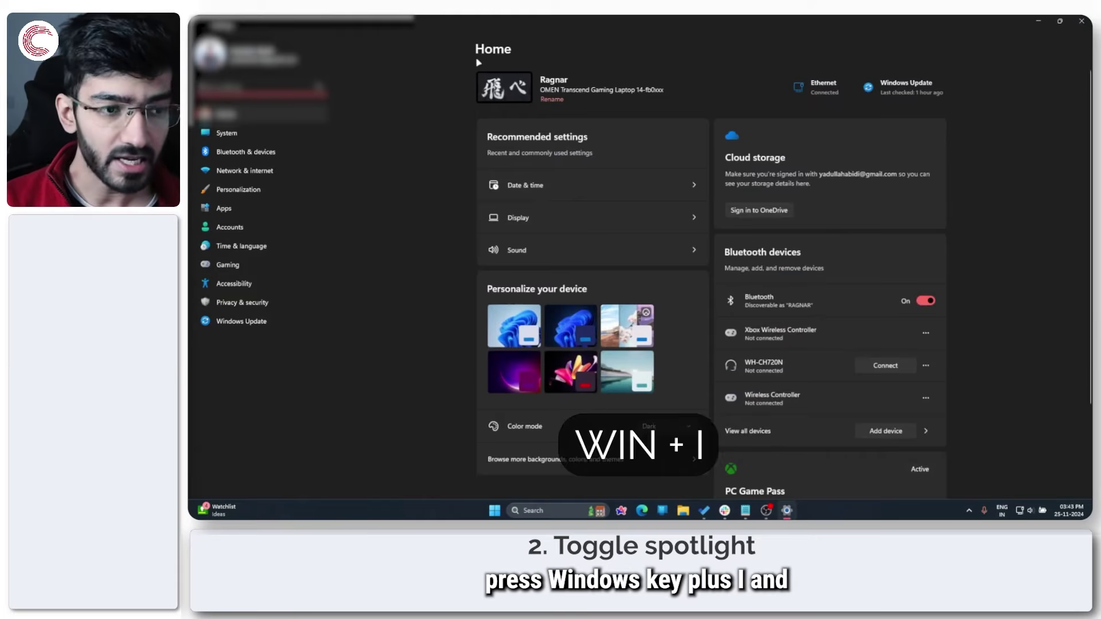
type("spotlight")
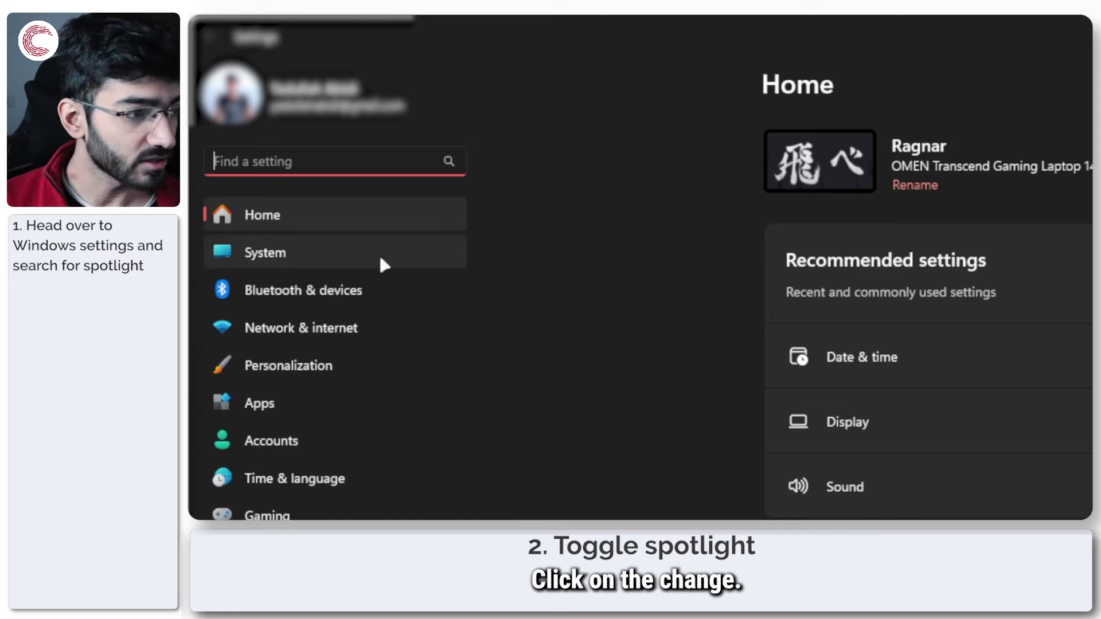
type("spotlight")
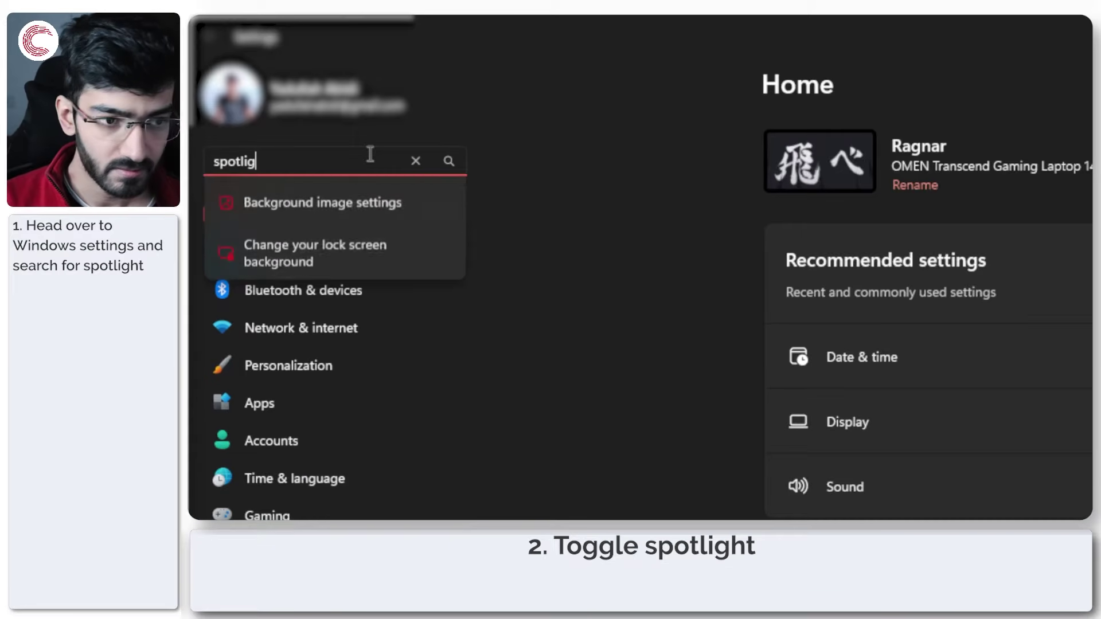
left_click(390, 257)
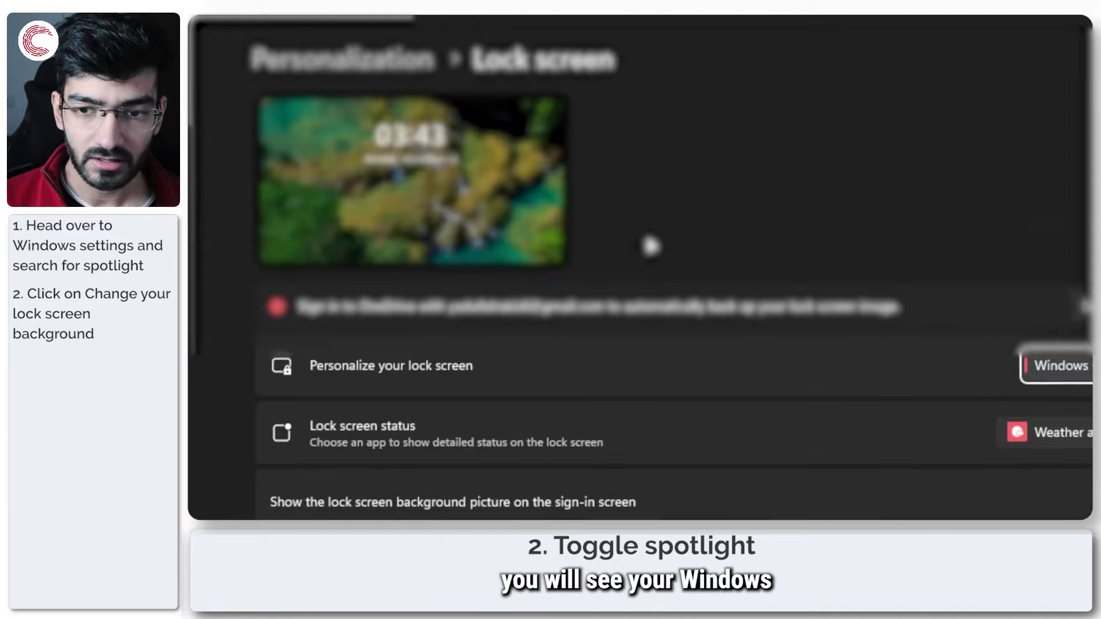
- Switch the lock screen background to Picture, then back to Windows spotlight
left_click(955, 379)
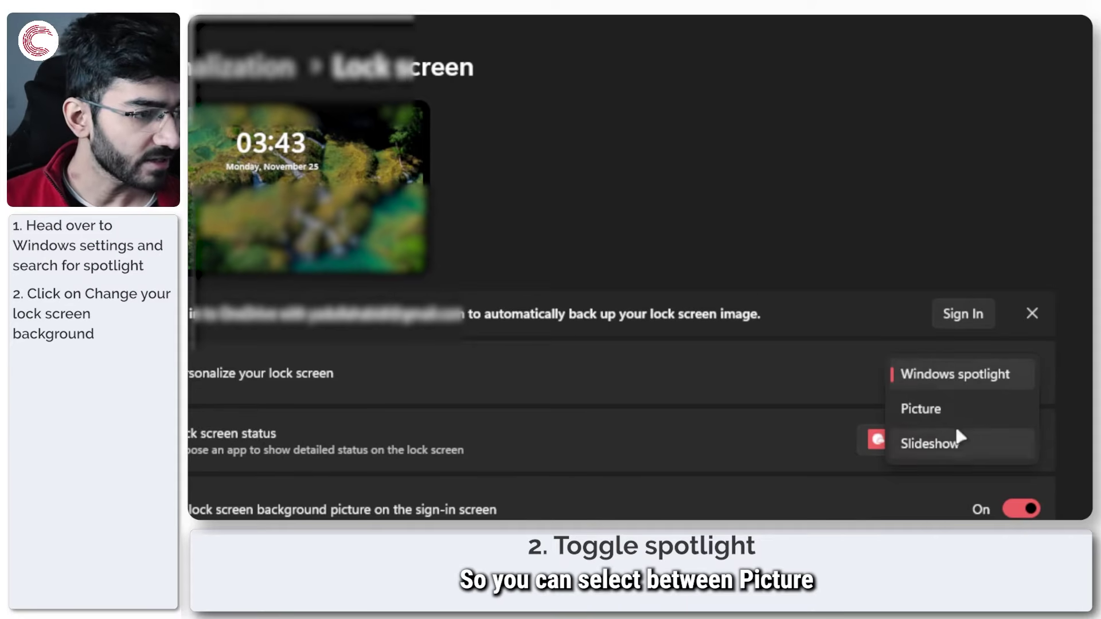
left_click(971, 376)
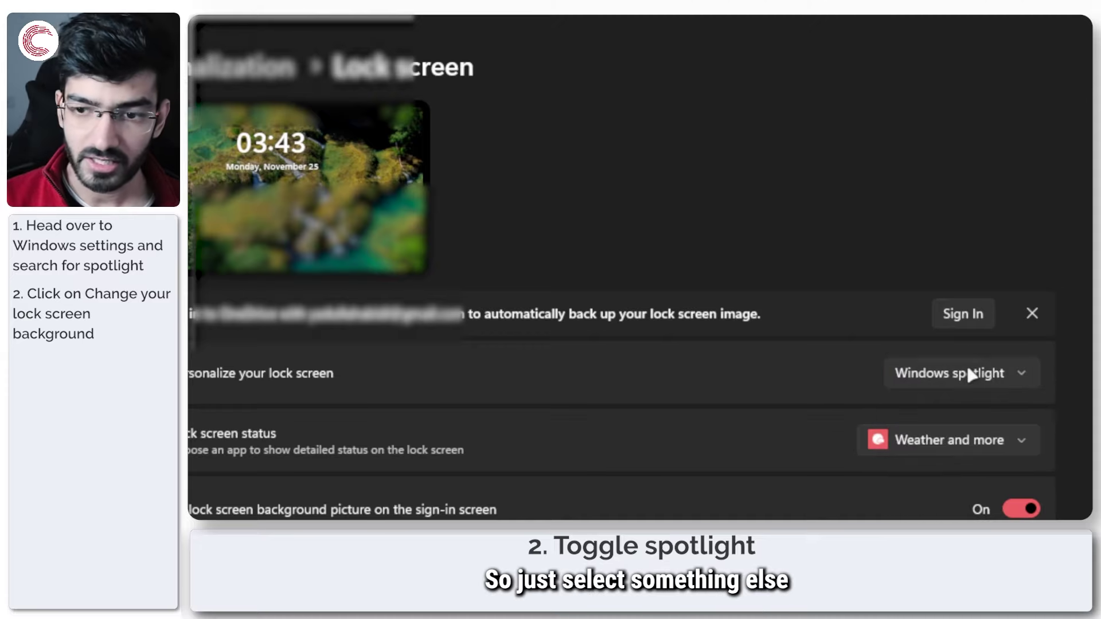
left_click(971, 373)
left_click(968, 404)
left_click(978, 375)
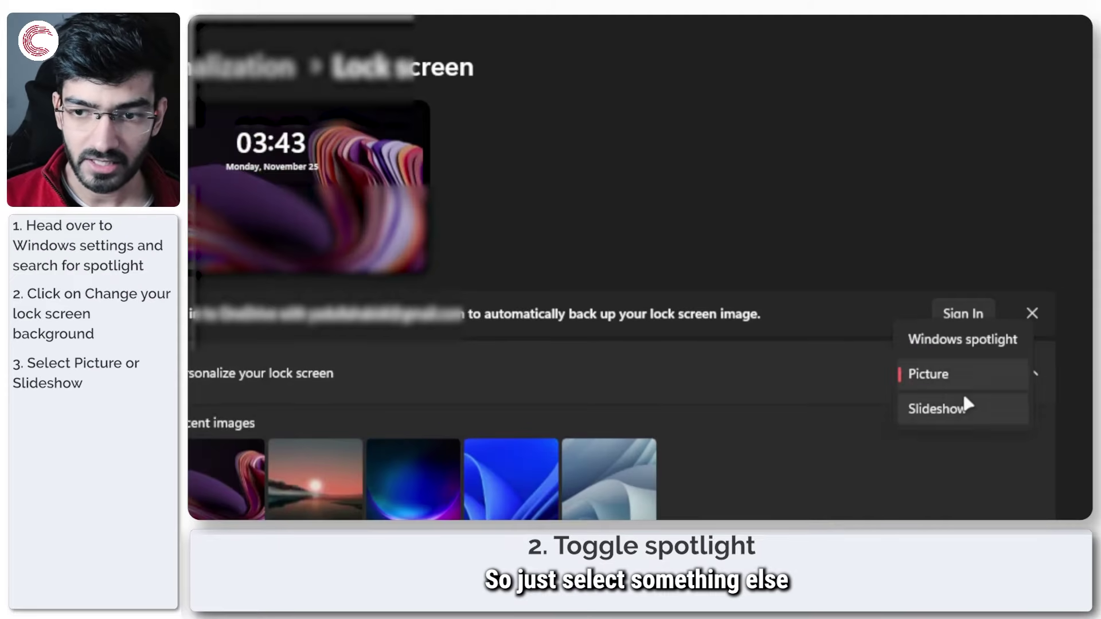
left_click(966, 339)
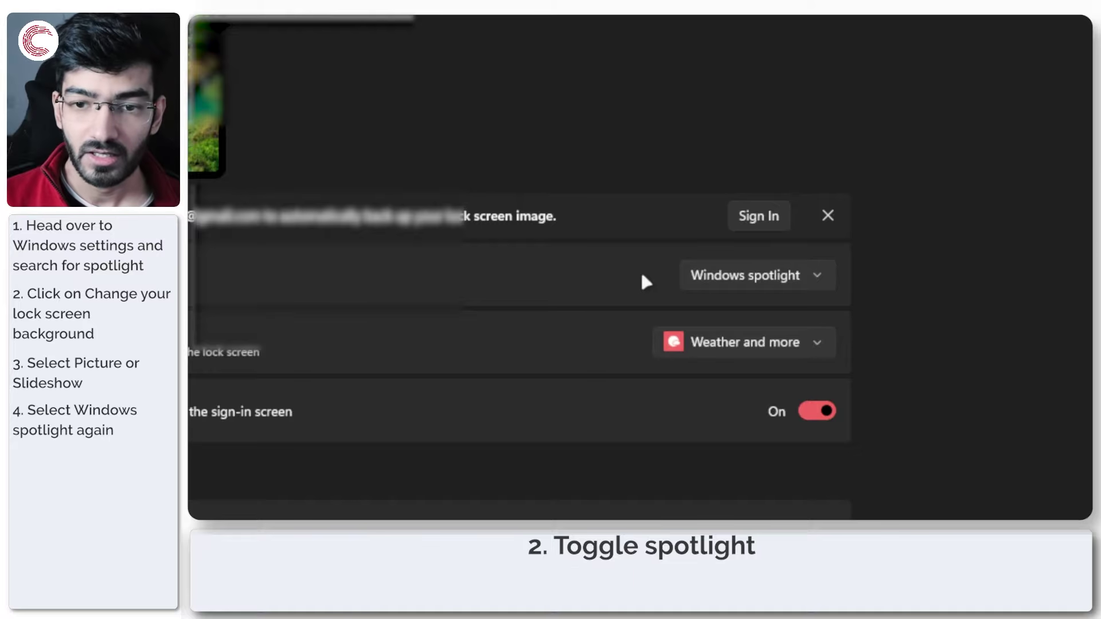
left_click(827, 216)
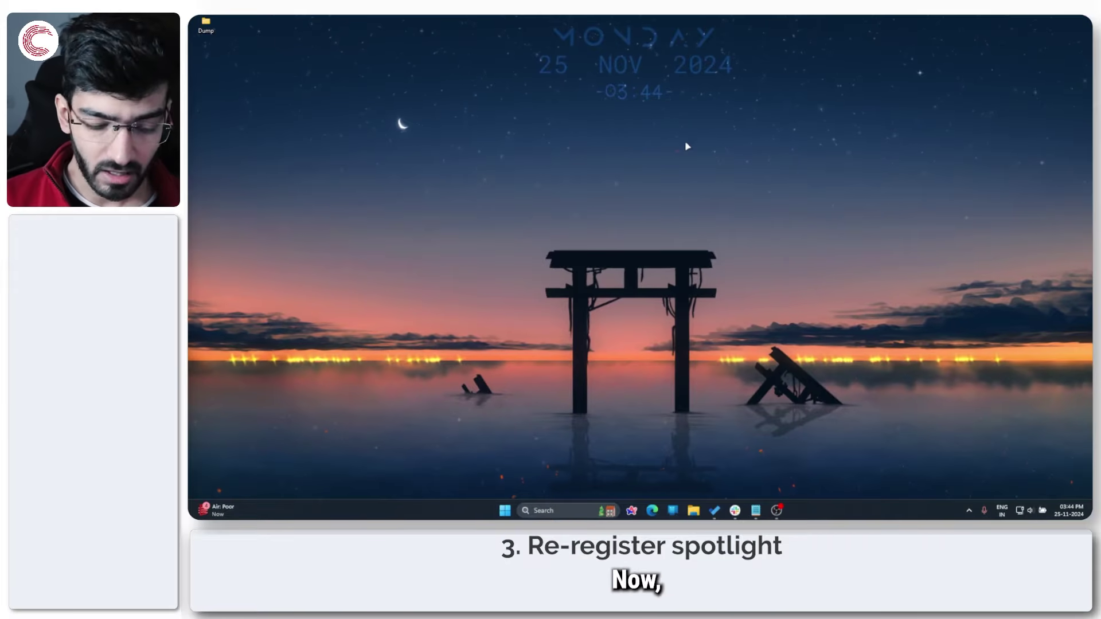
- Search 'powershell' from Start and launch Windows PowerShell as Administrator
key("super")
type("powershe")
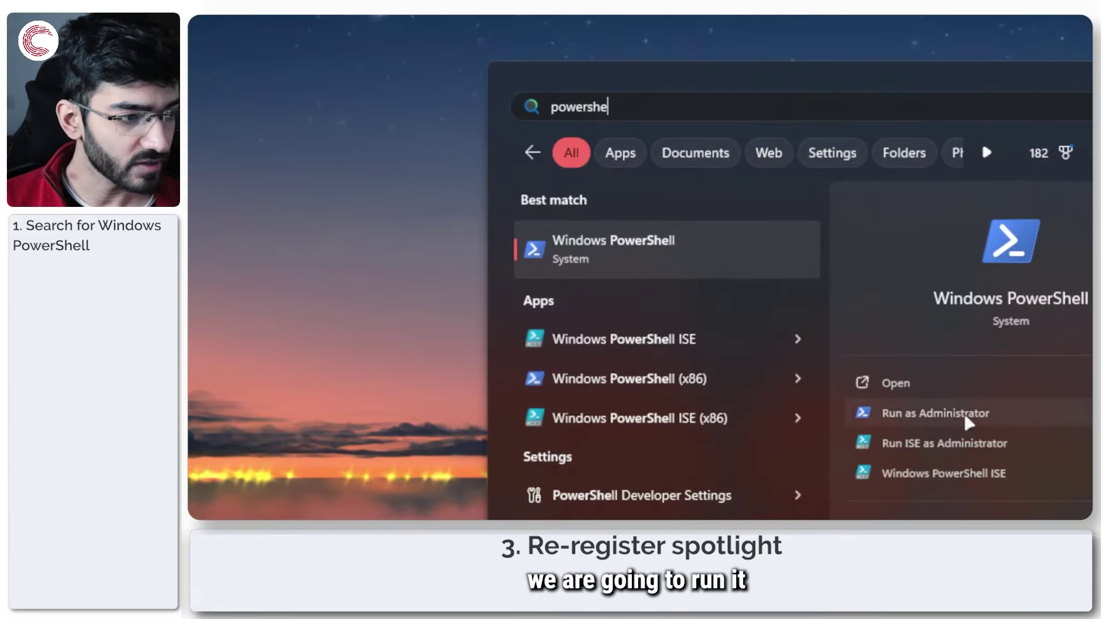
left_click(964, 413)
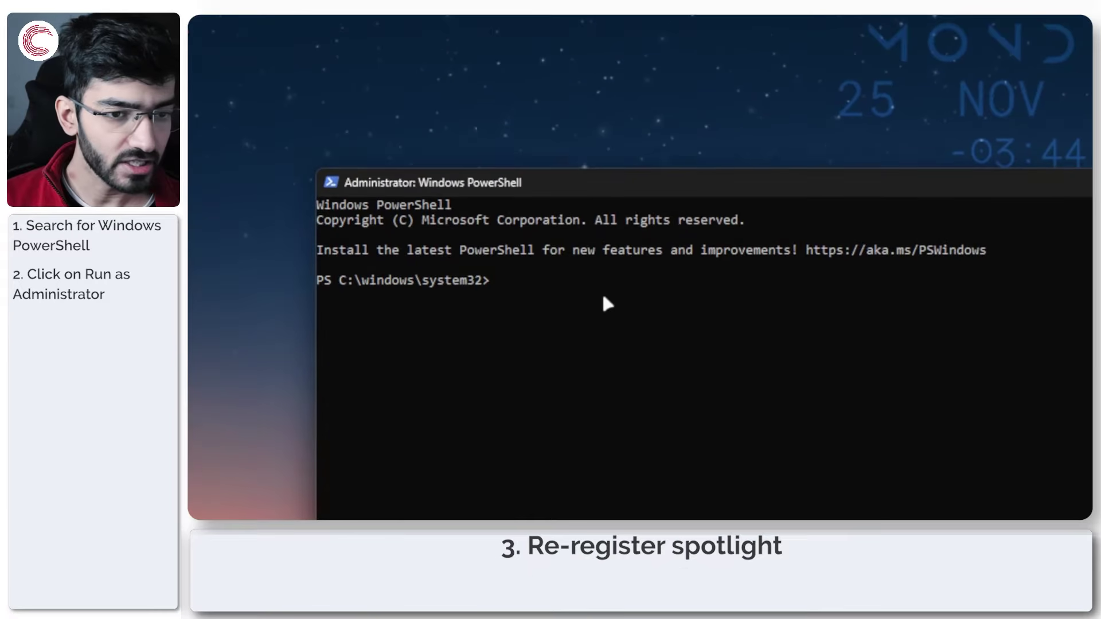
- Paste and run the Get-AppxPackage ContentDeliveryManager re-register command
type("Get-AppxPackage -allusers *ContentDeliveryManager* | foreach {Add-AppxPackage \"$($_.InstallLocation)\\appxmanifest.xml\" -DisableDevelopmentMode -register }")
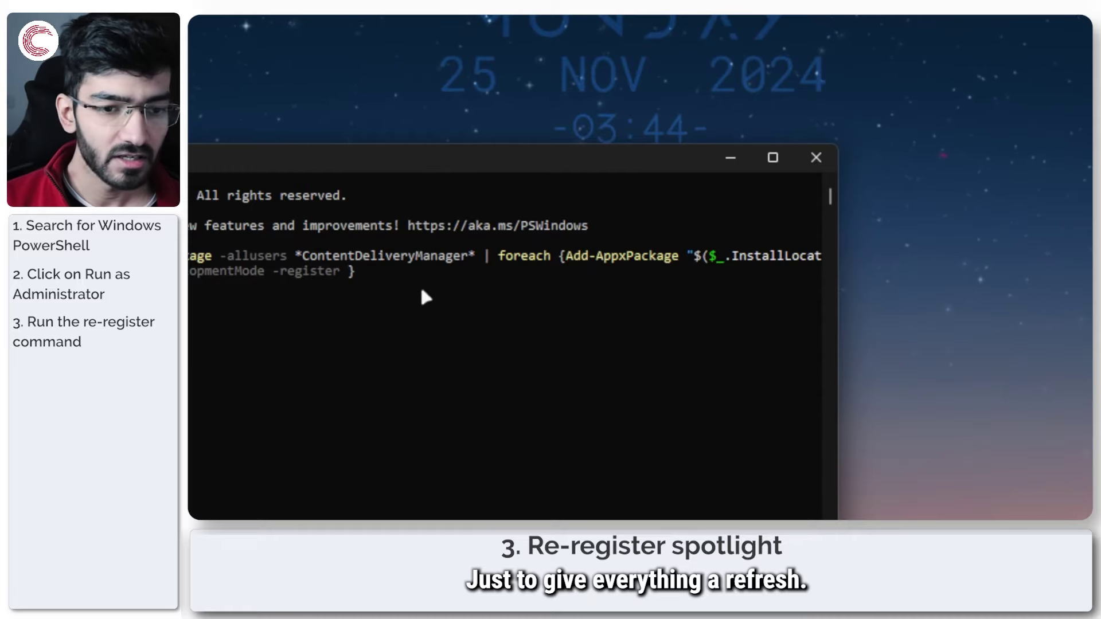
key("Return")
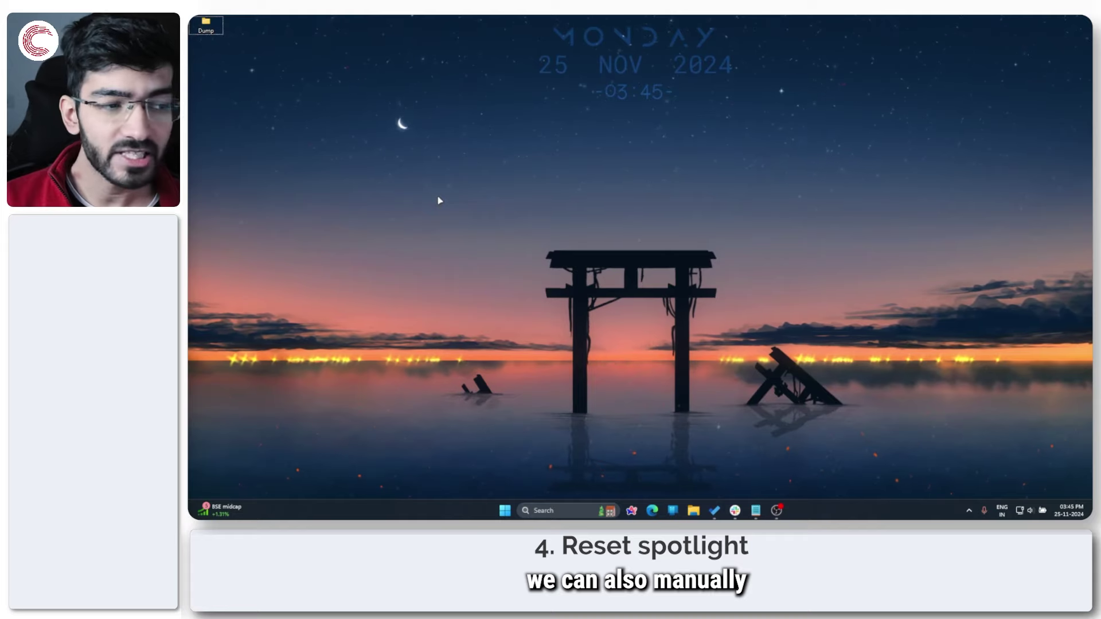
- Open File Explorer and go to the pasted ContentDeliveryManager Settings folder path
key("super+e")
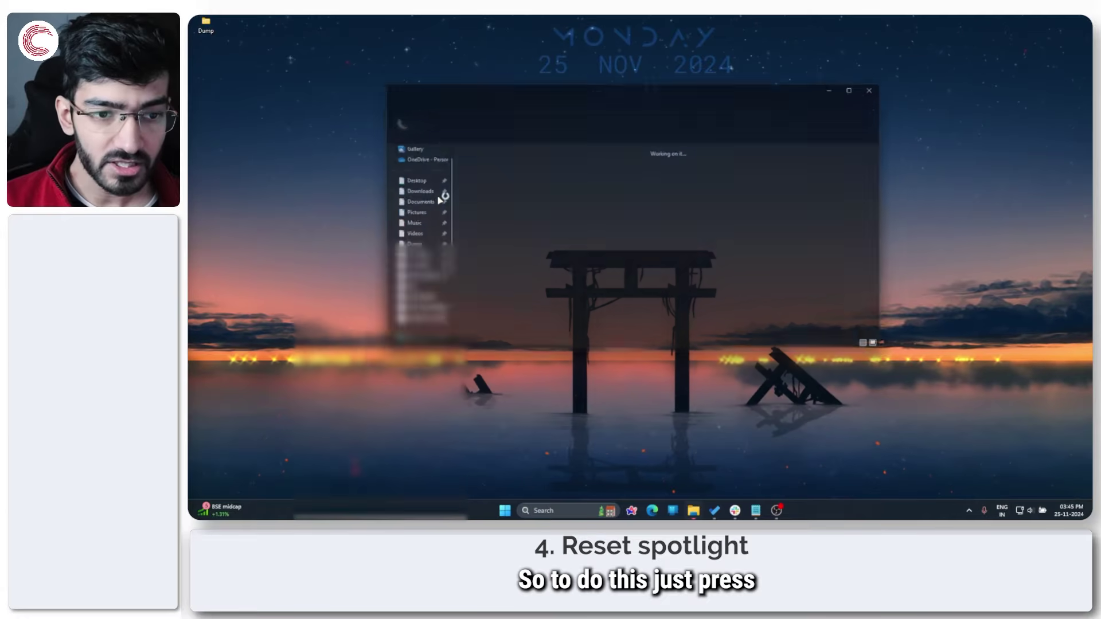
left_click_drag(542, 88, 521, 112)
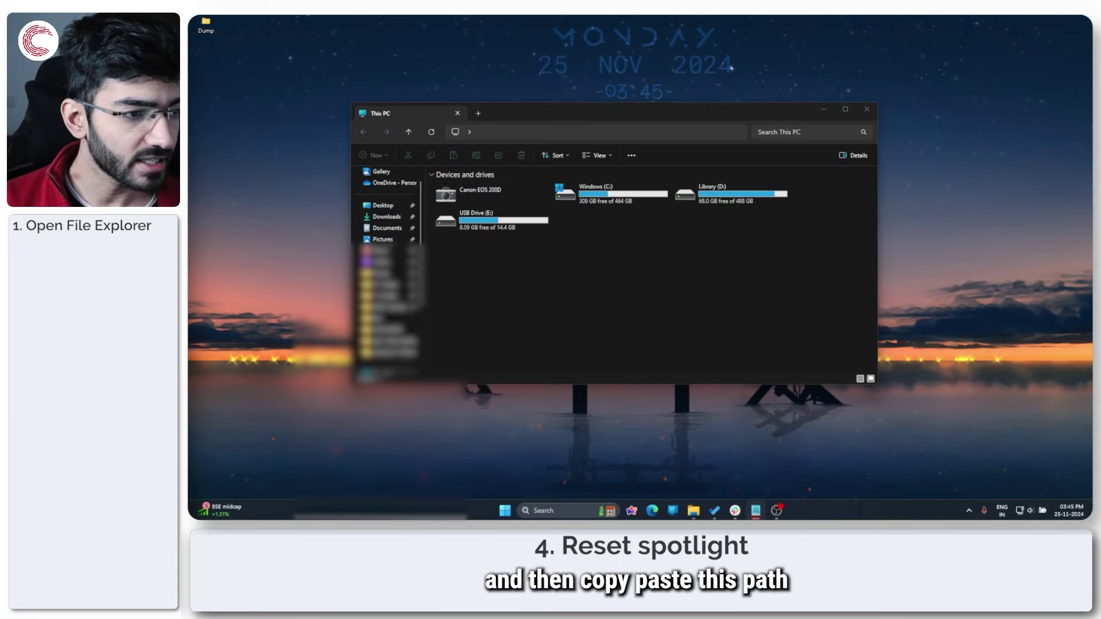
left_click(529, 134)
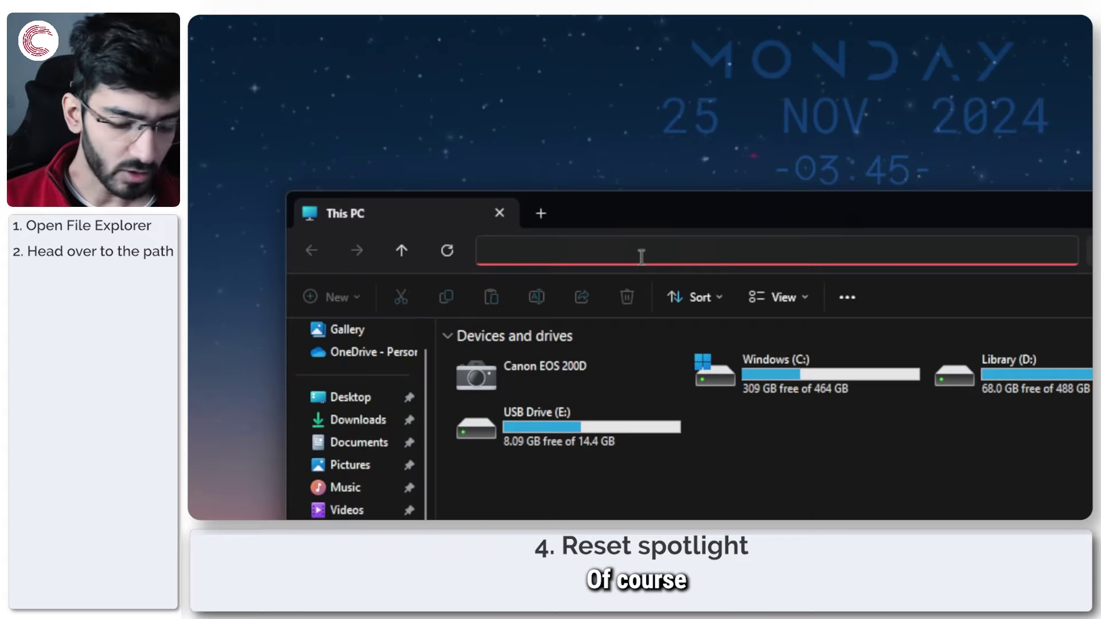
type("%USERPROFILE%/AppData\\Local\\Packages\\Microsoft.Windows.ContentDeliveryManager_cw5n1h2txyewy\\Settings")
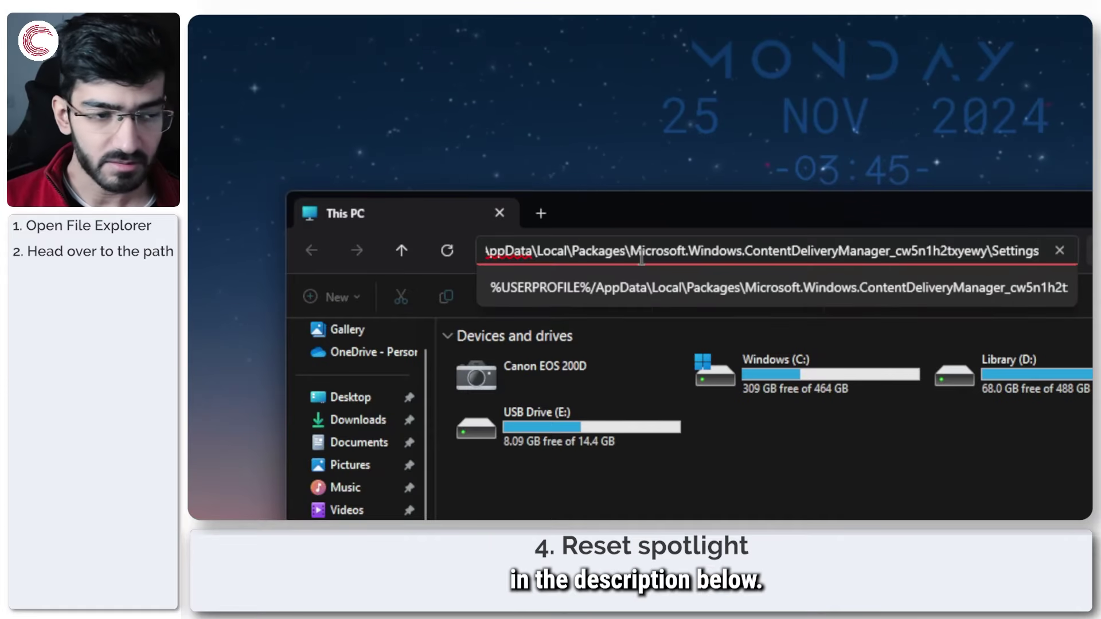
key("Return")
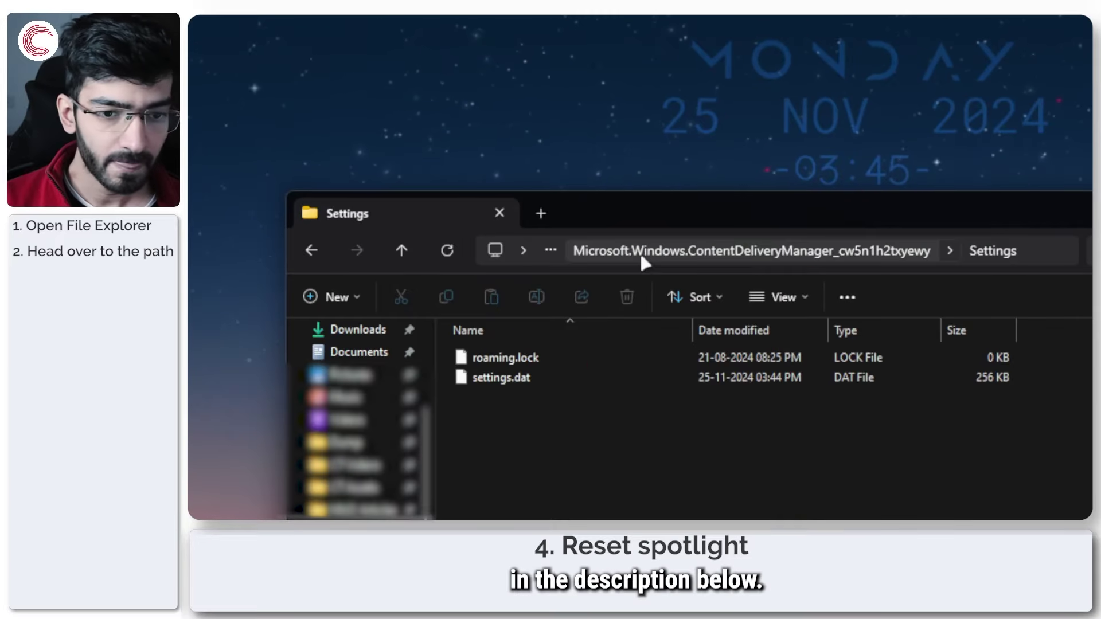
- Select roaming.lock and settings.dat and look at their context-menu actions
left_click(539, 359)
left_click(538, 378, "ctrl")
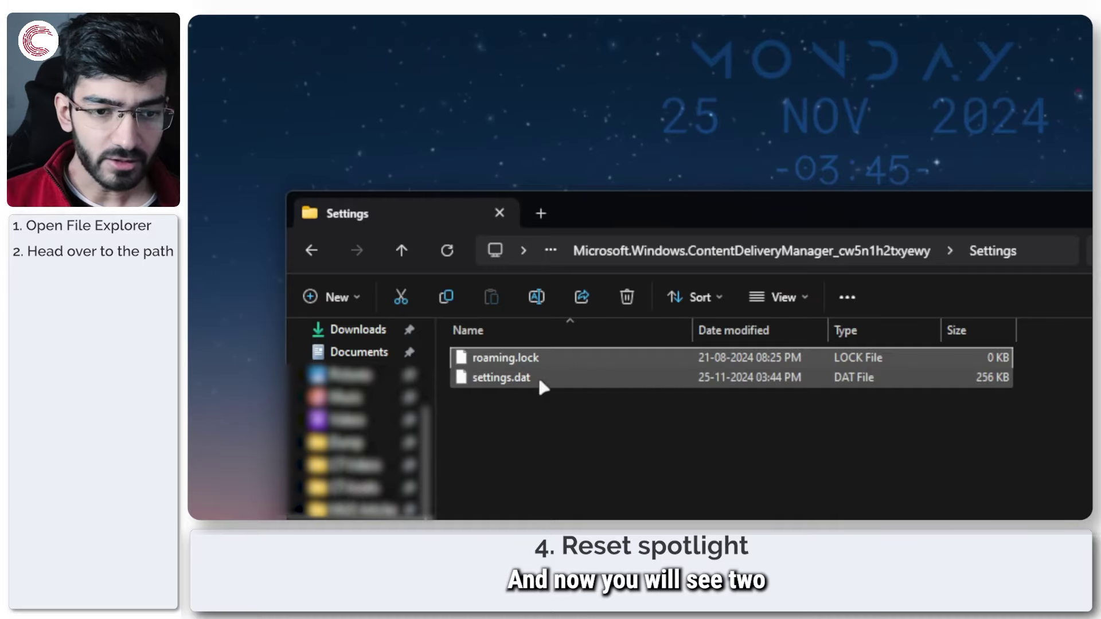
left_click(566, 359)
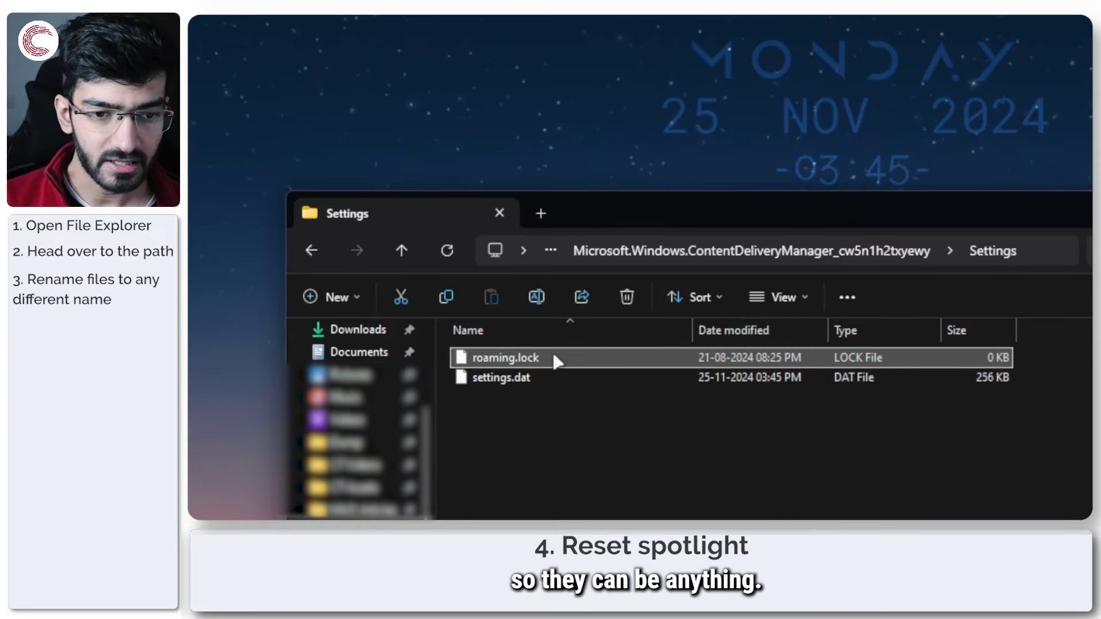
right_click(556, 360)
left_click(497, 421)
right_click(572, 365)
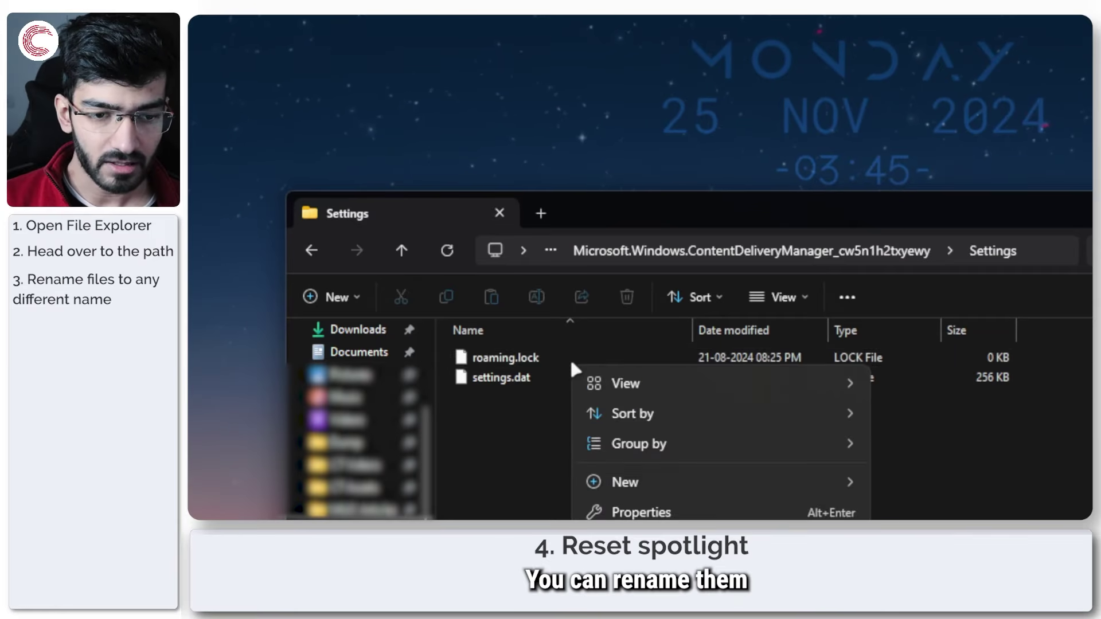
- Append '.ba' to roaming.lock's file name, then select and deselect both settings files
left_click(520, 358)
key("F2")
left_click(539, 357)
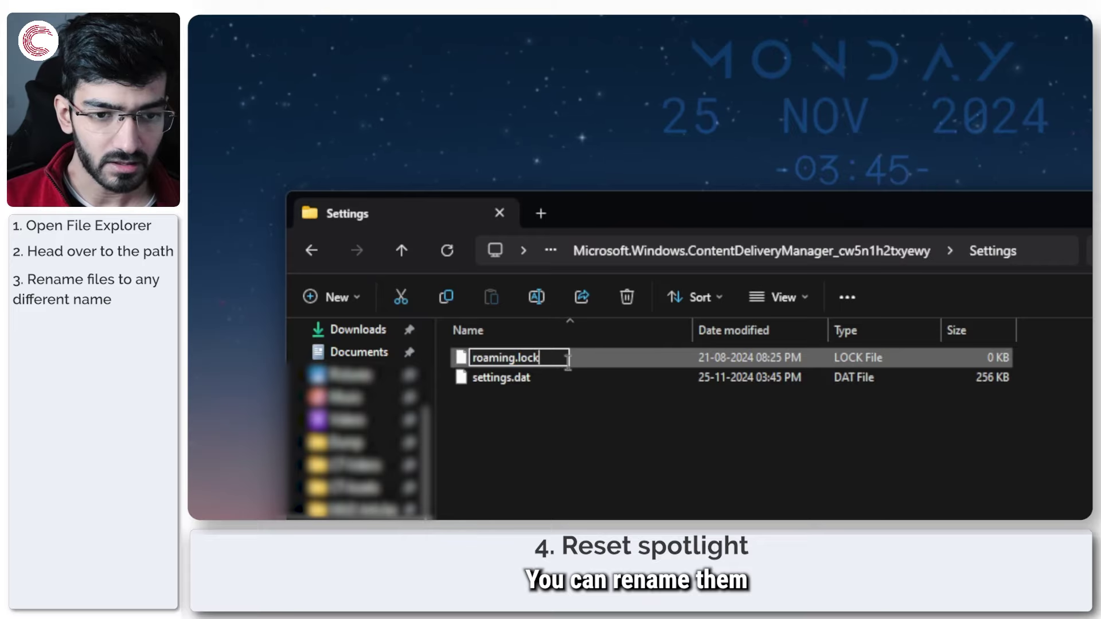
type(".ba")
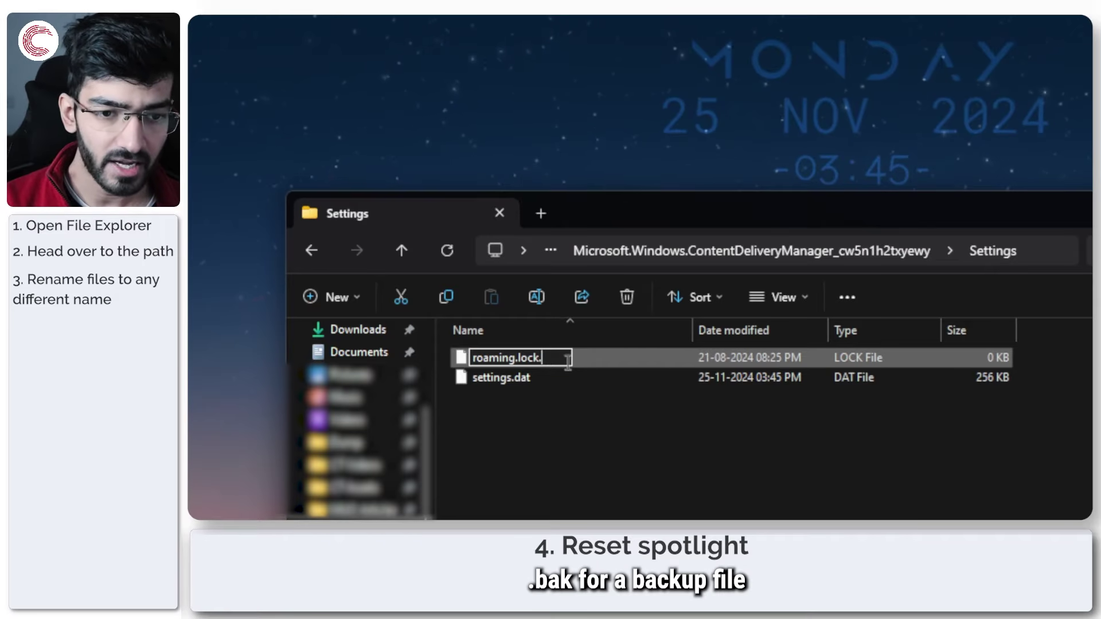
left_click(612, 404)
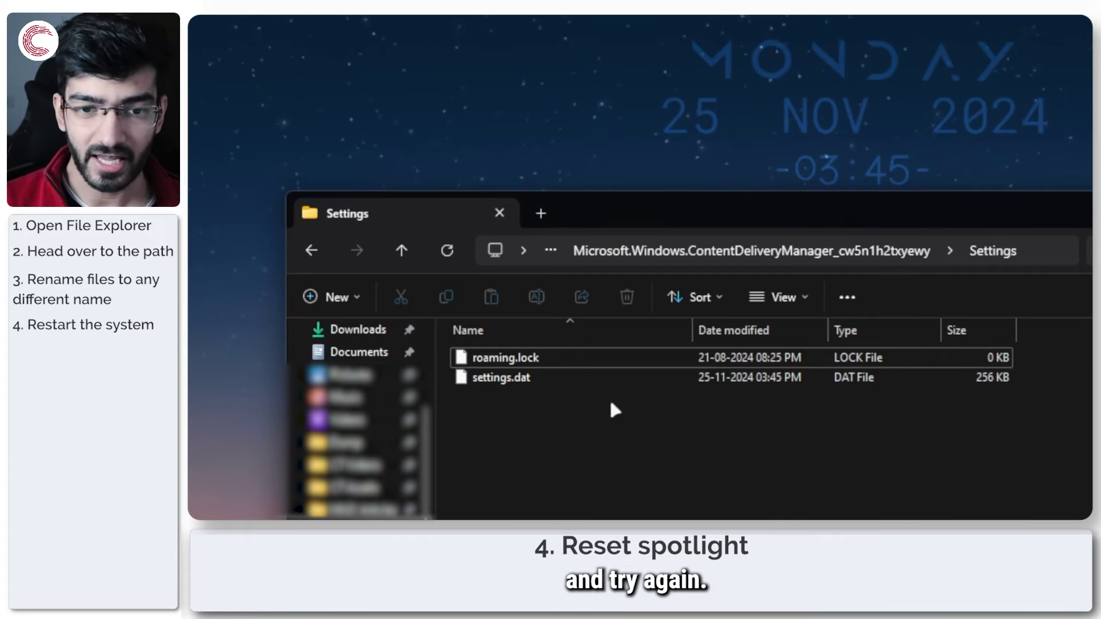
left_click_drag(616, 400, 549, 357)
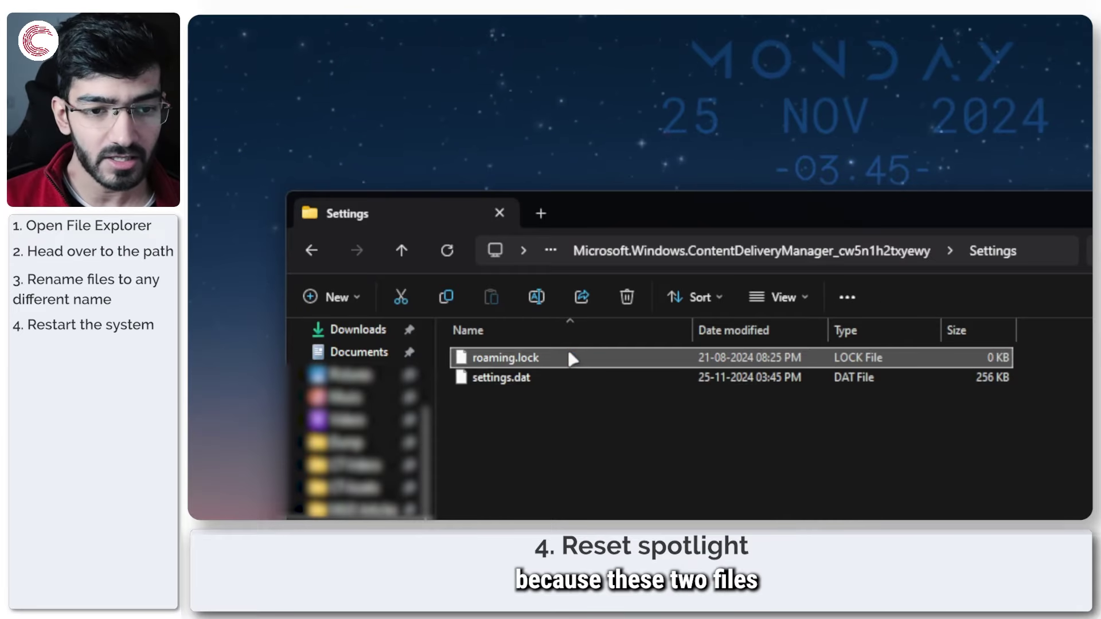
left_click_drag(628, 423, 550, 359)
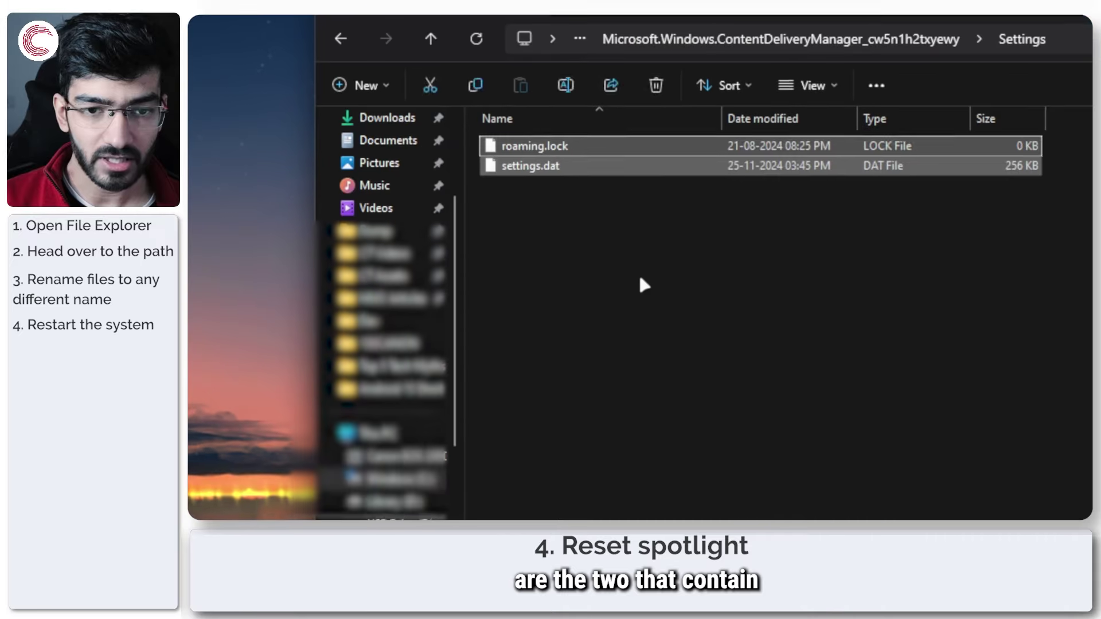
left_click(612, 489)
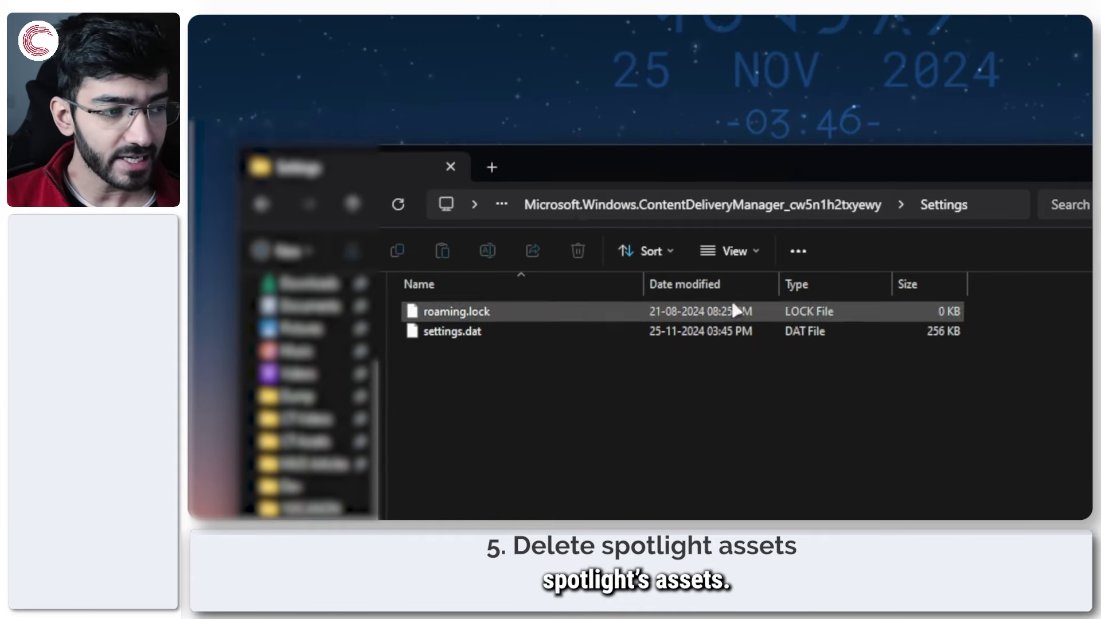
- Go to the LocalState Assets folder and permanently delete all nine Spotlight asset files
left_click(627, 206)
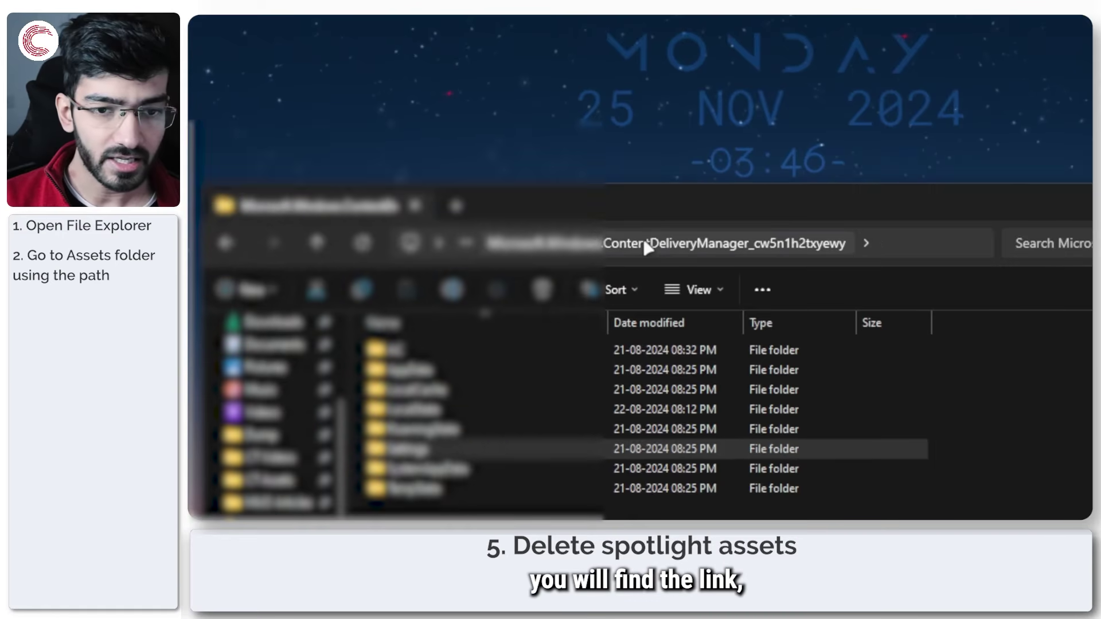
key("ctrl+a")
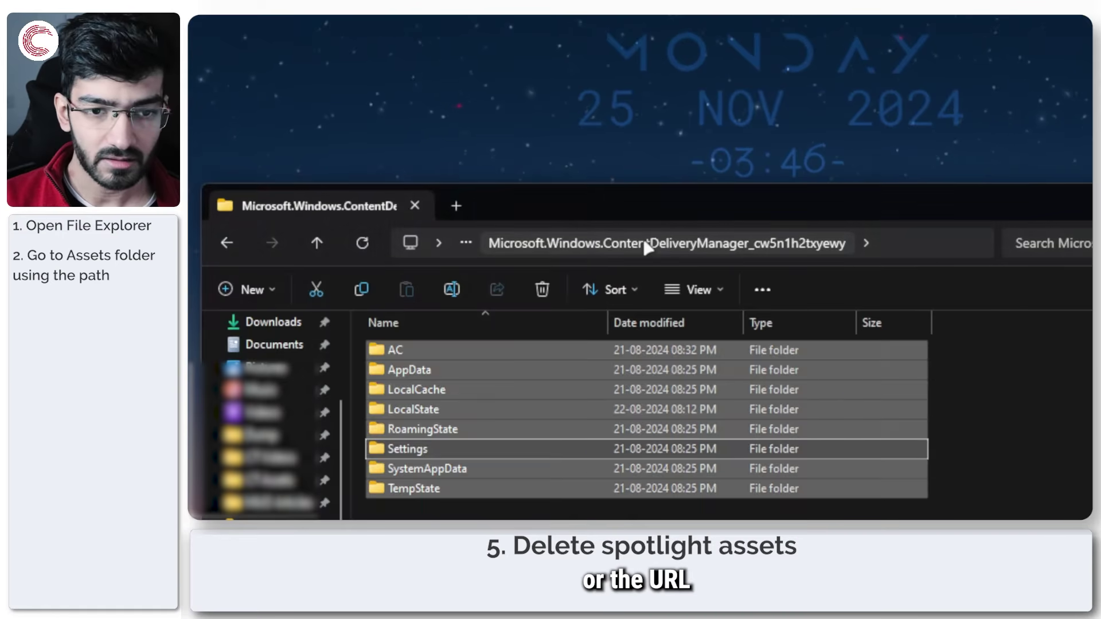
left_click(647, 248)
type("%USERPROFILE%/AppData\\Local\\Packages\\Microsoft.Windows.ContentDeliveryManager_cw5n1h2txyewy\\LocalState\\Assets")
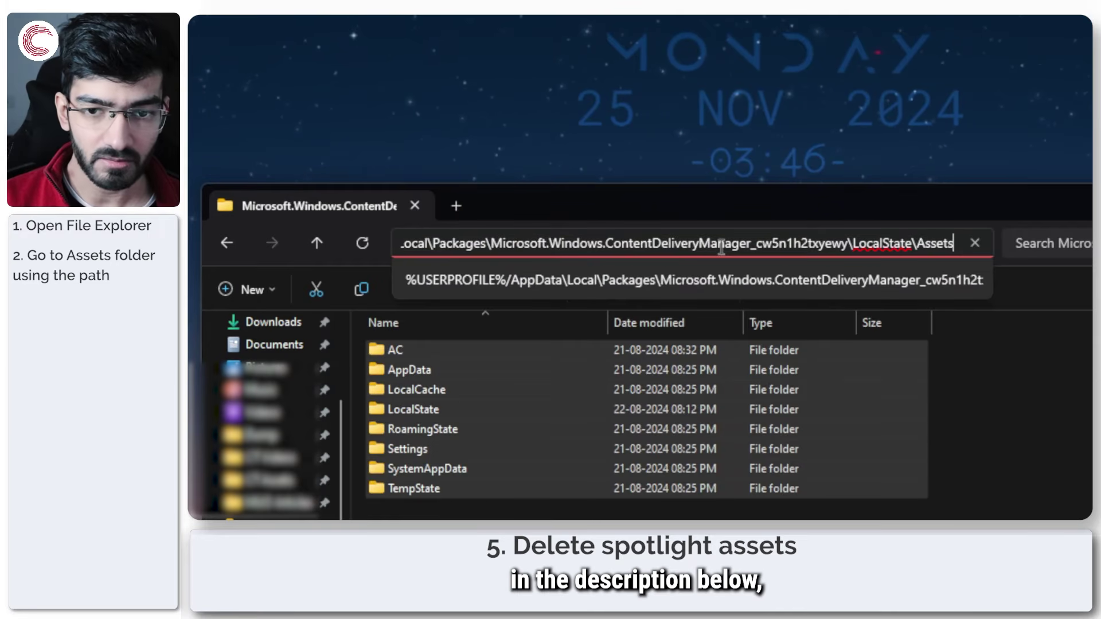
key("Return")
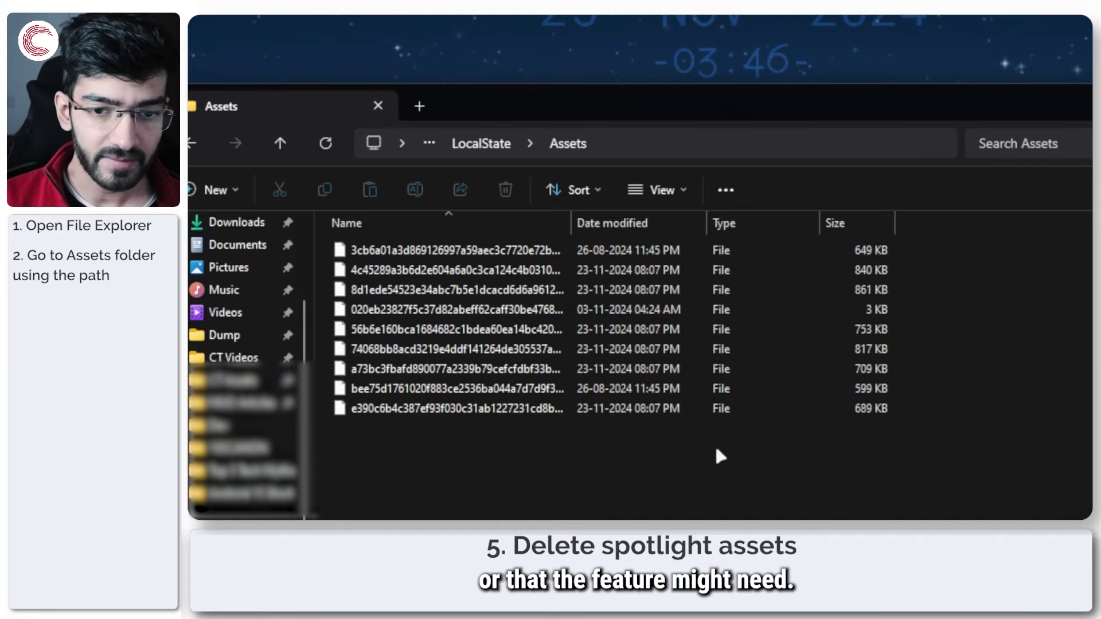
left_click_drag(751, 466, 424, 253)
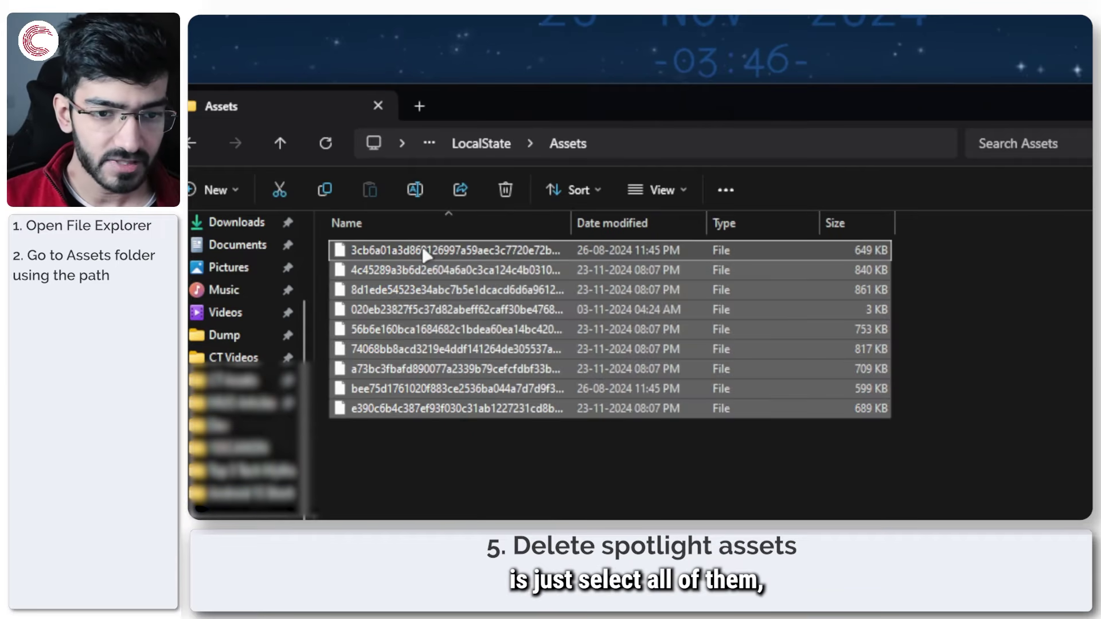
key("shift+Delete")
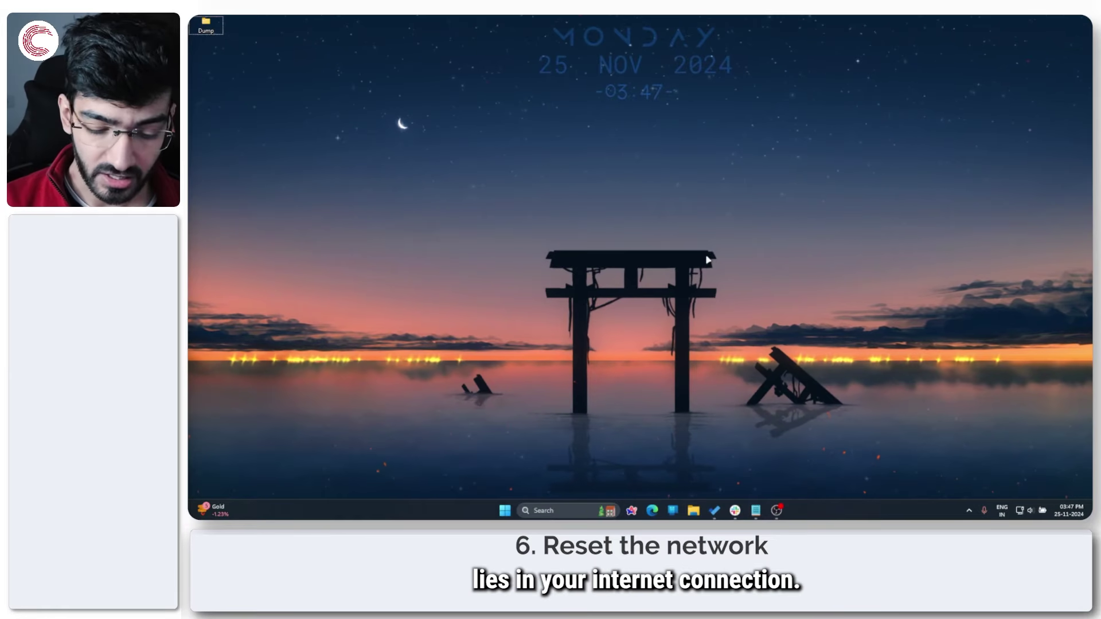
- Search Settings for 'network reset' and open the Network reset page
key("super+i")
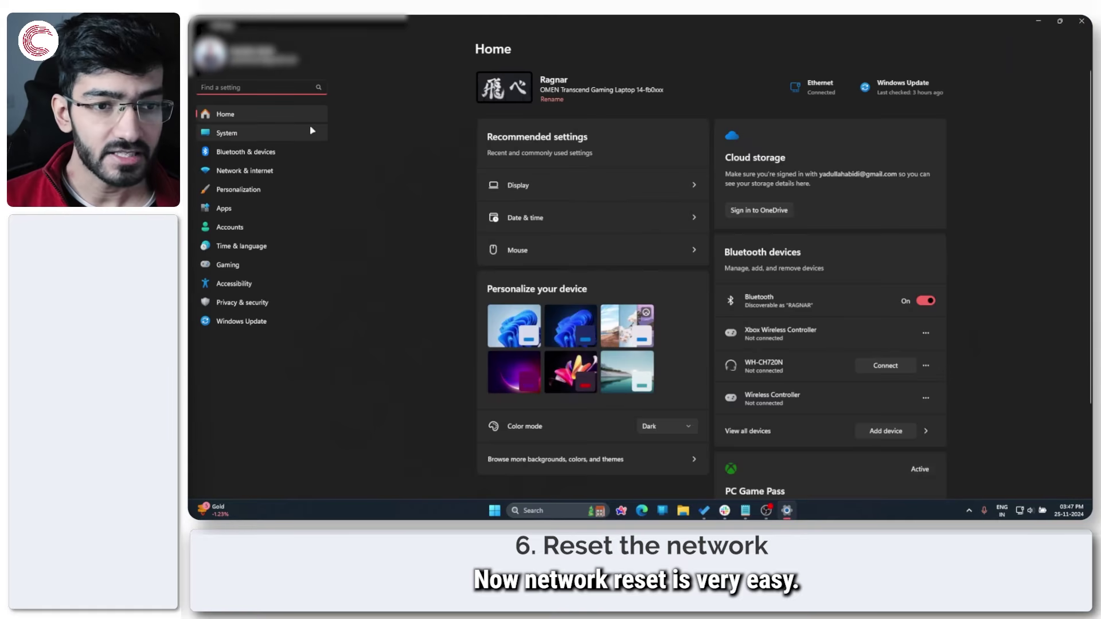
type("netw")
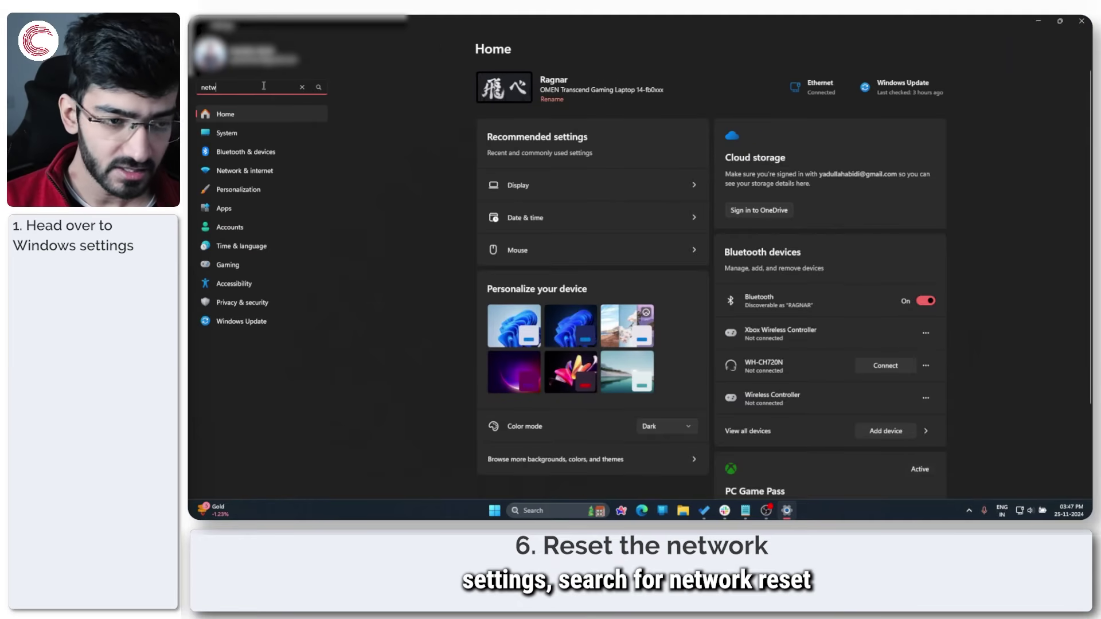
type("ork re")
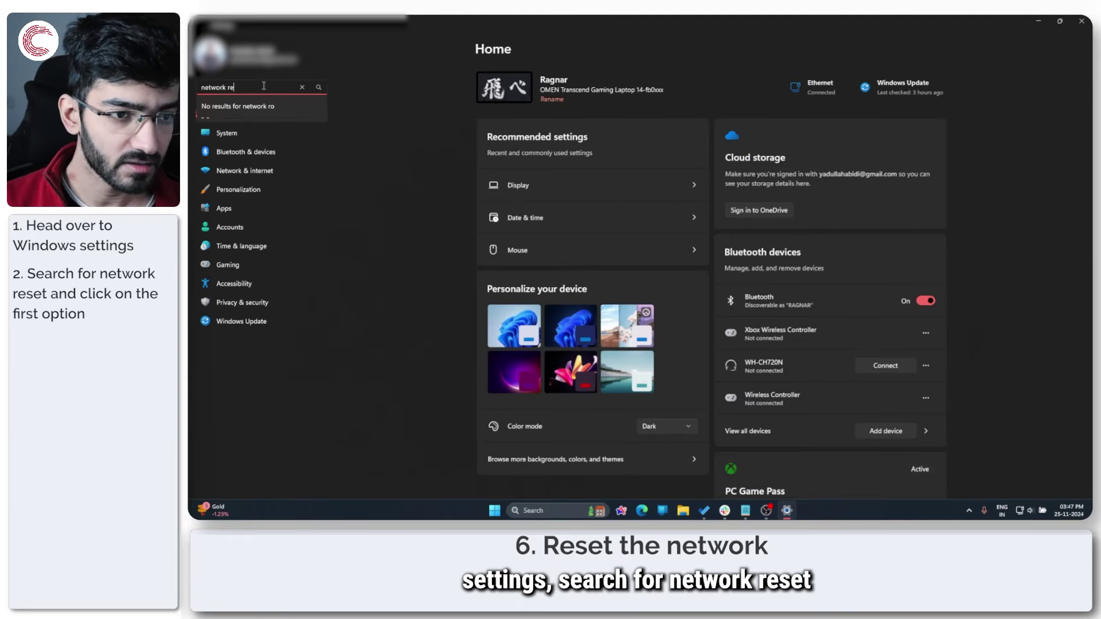
type("set")
left_click(252, 107)
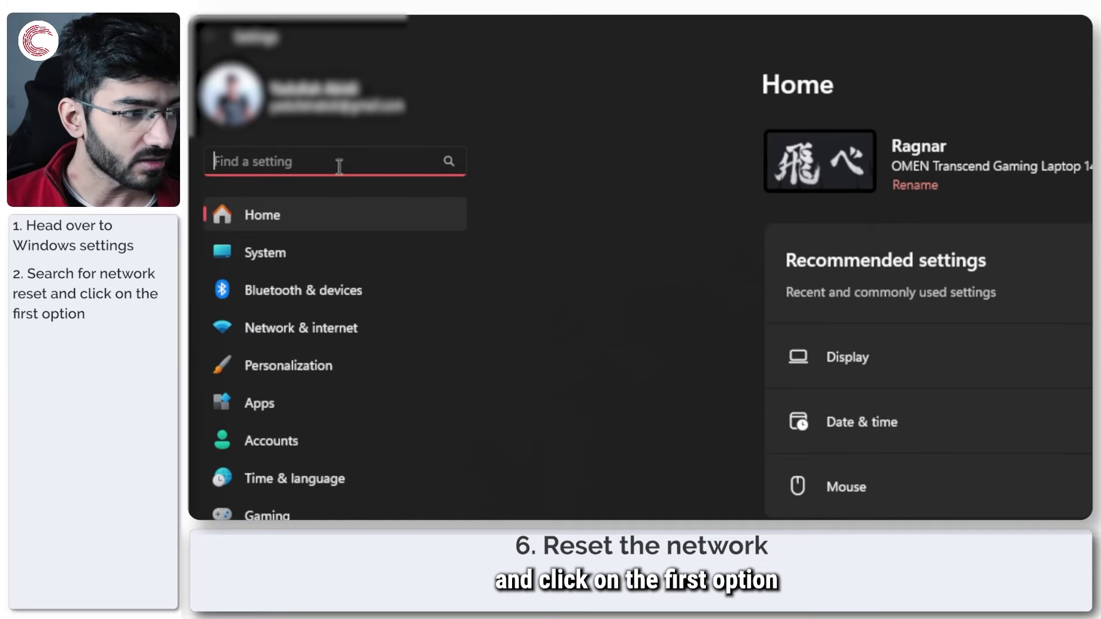
type("reset")
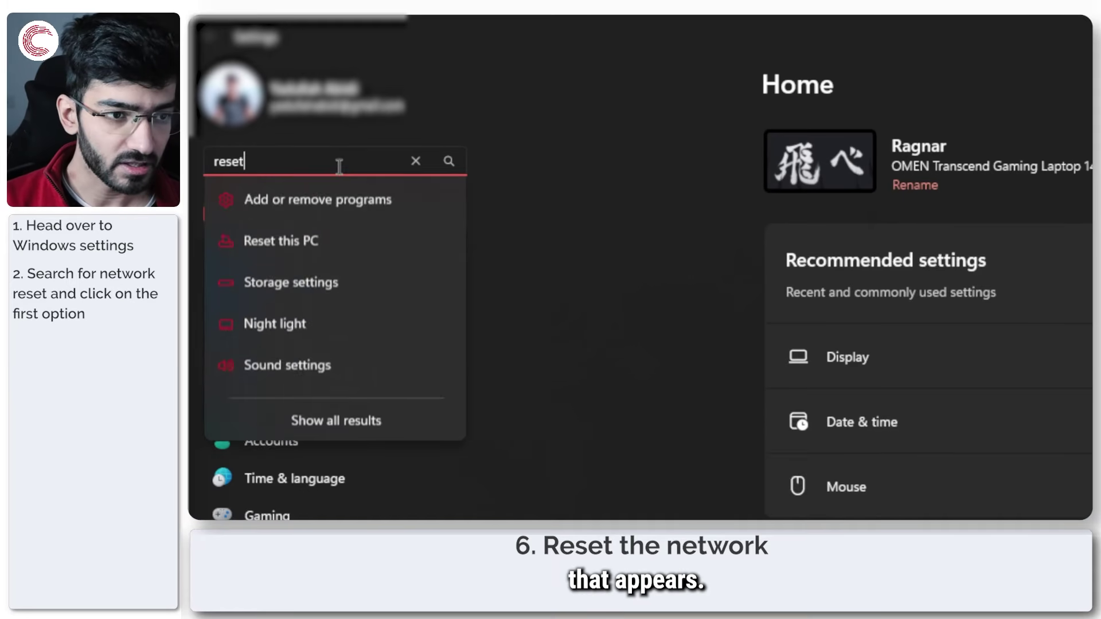
left_click(358, 221)
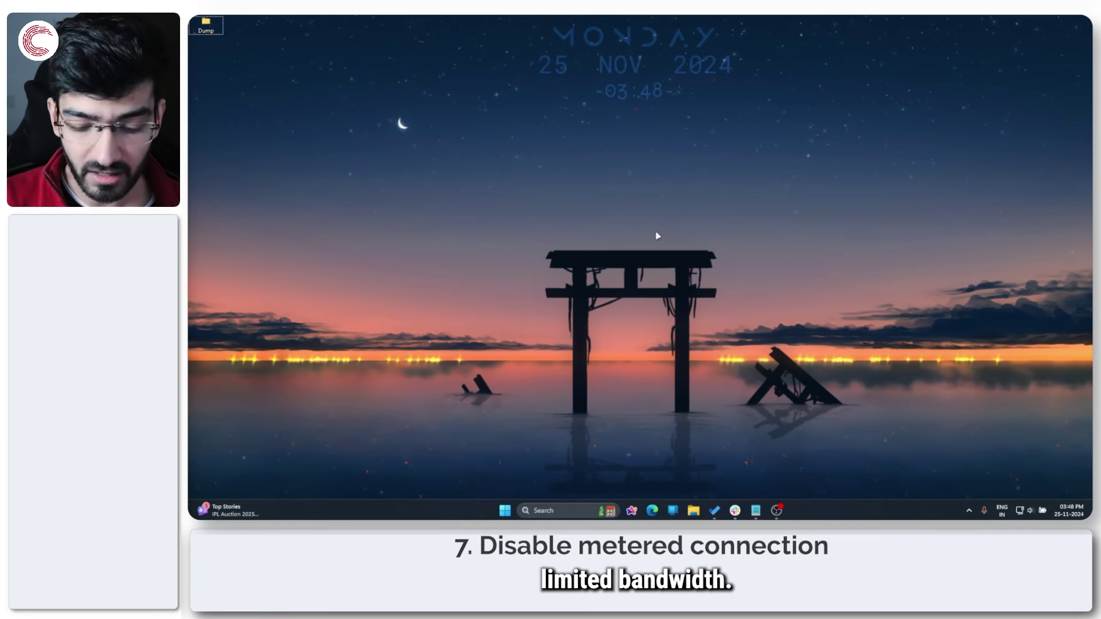
- Open Network & internet, then the Ethernet details to check the Metered connection setting
key("super+i")
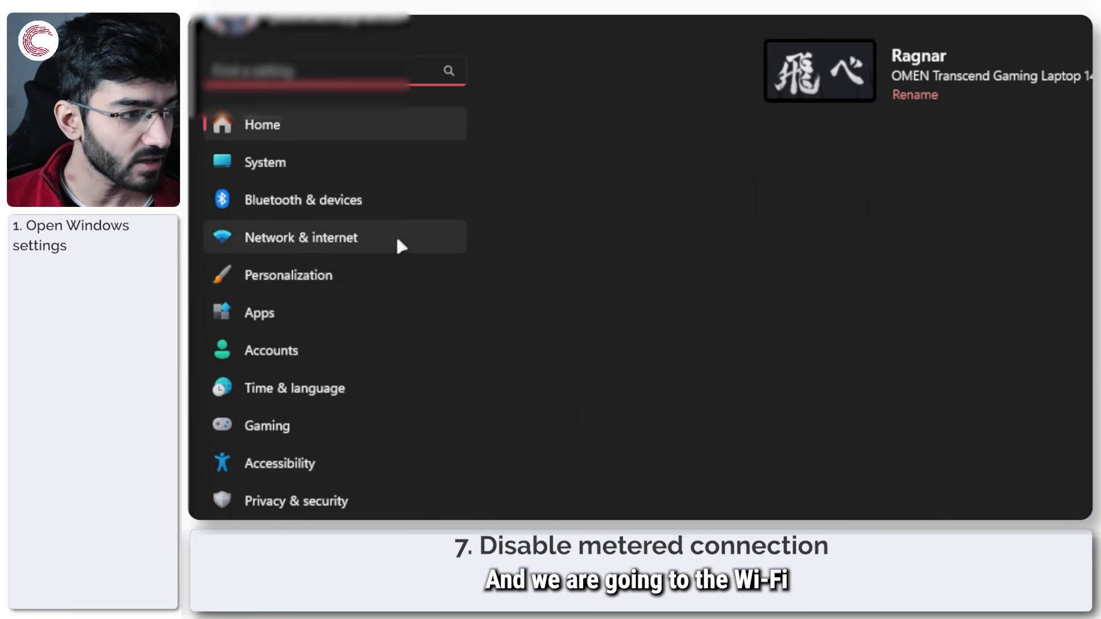
left_click(397, 242)
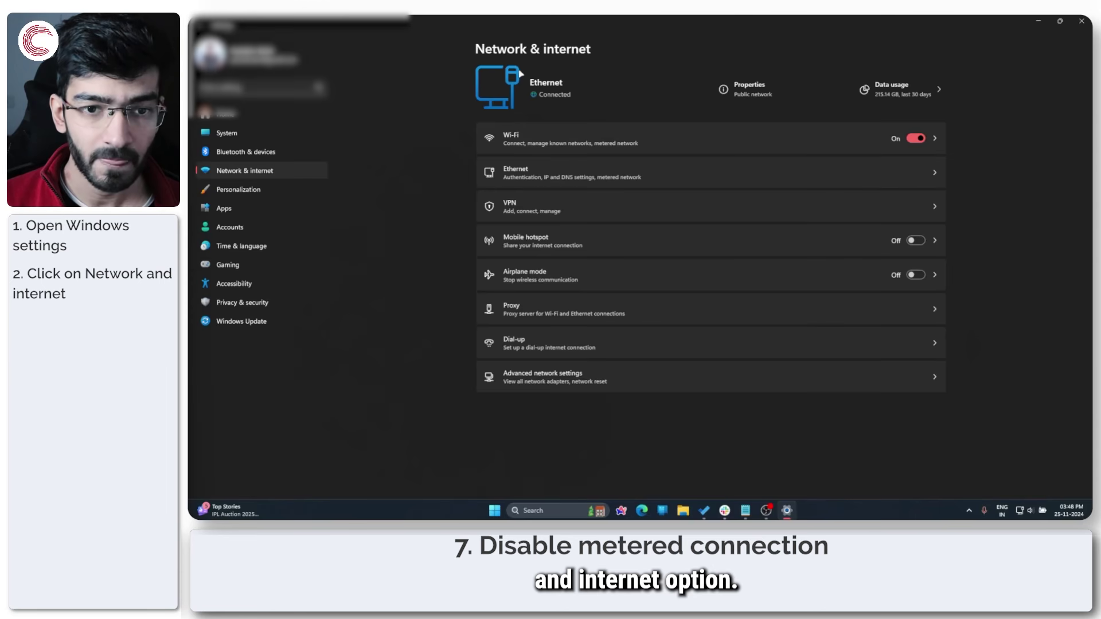
left_click(656, 166)
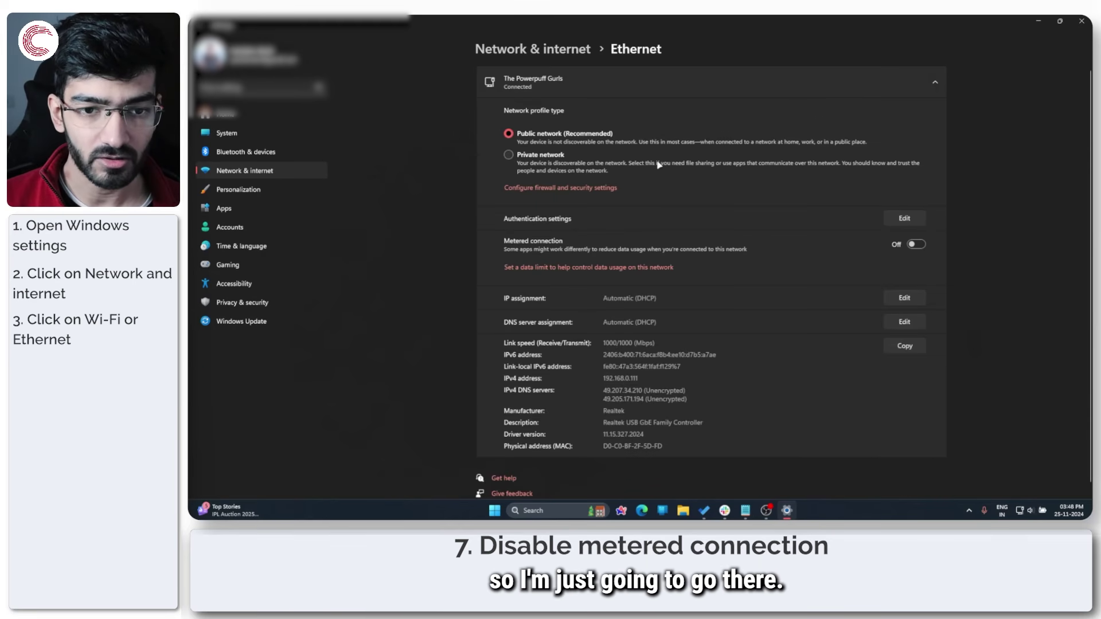
scroll(688, 212, "down", 1)
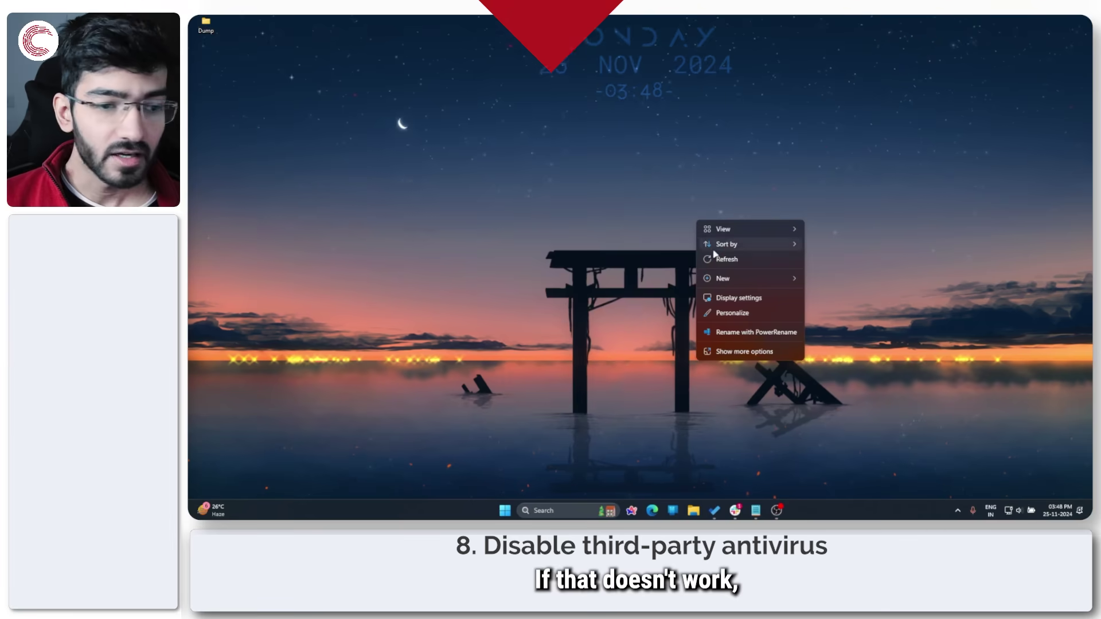
left_click(651, 261)
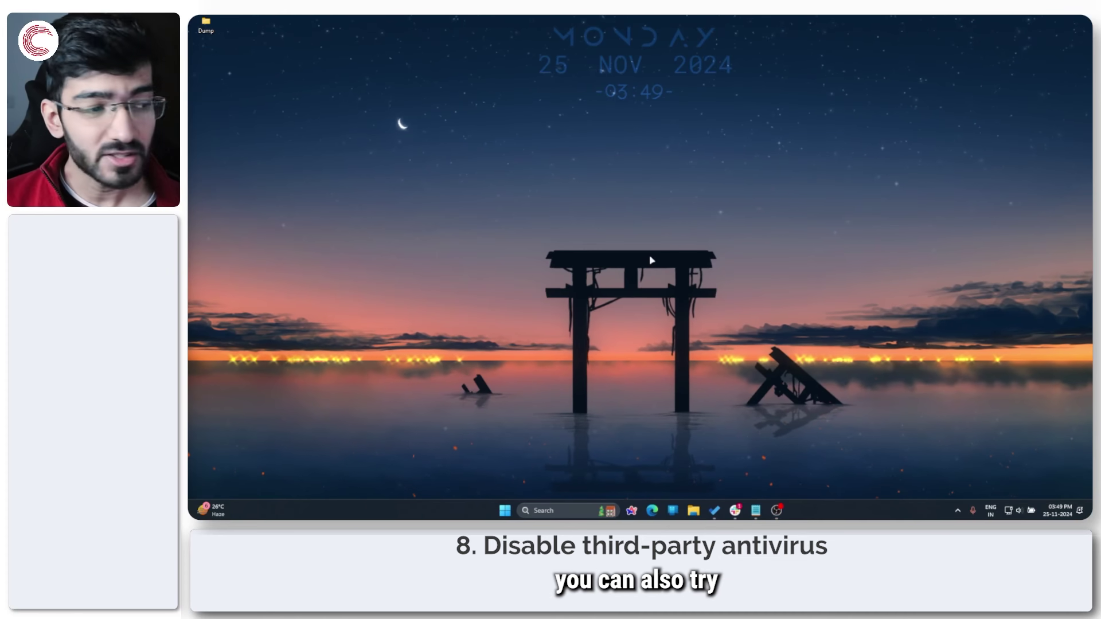